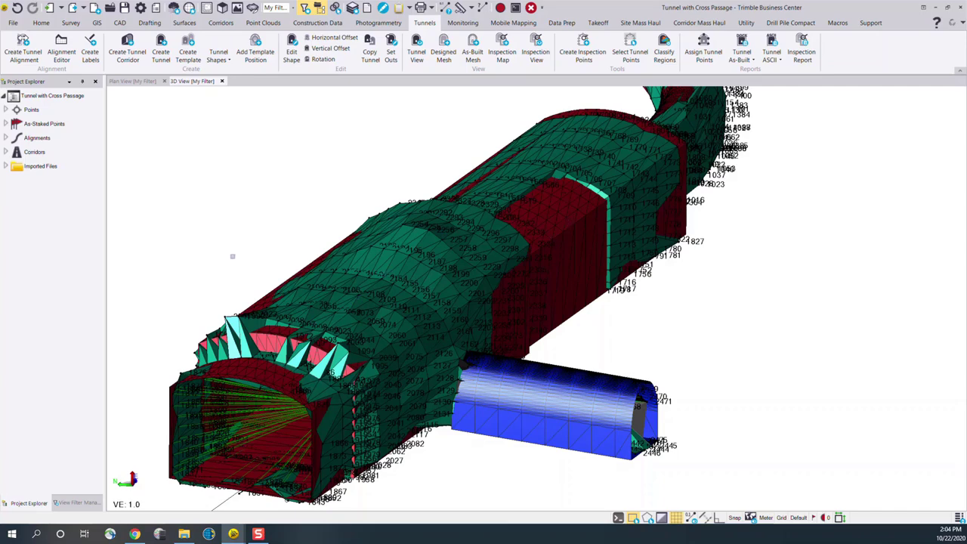
Hide all raw data through the view filter so only the tunnel meshes show without points and labels
left_click(80, 503)
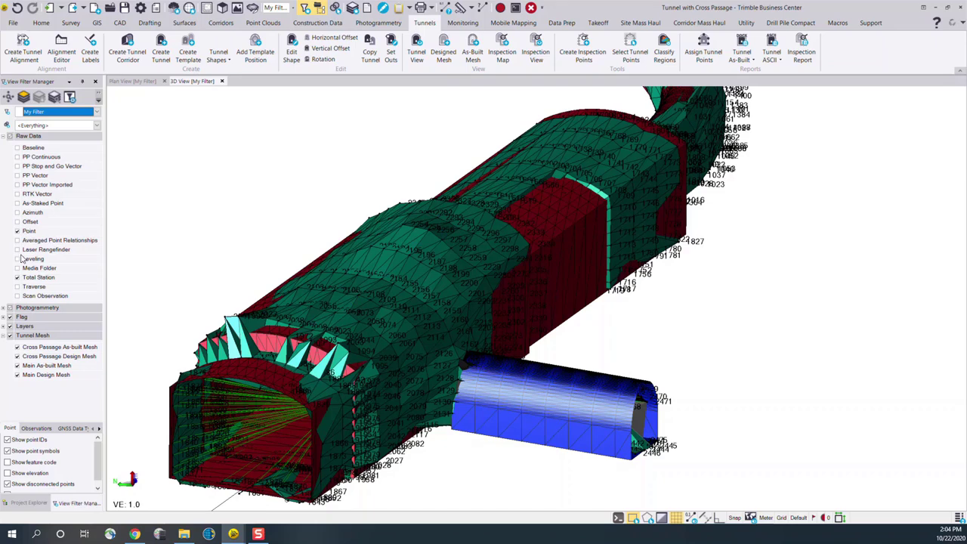
left_click(9, 136)
left_click(3, 136)
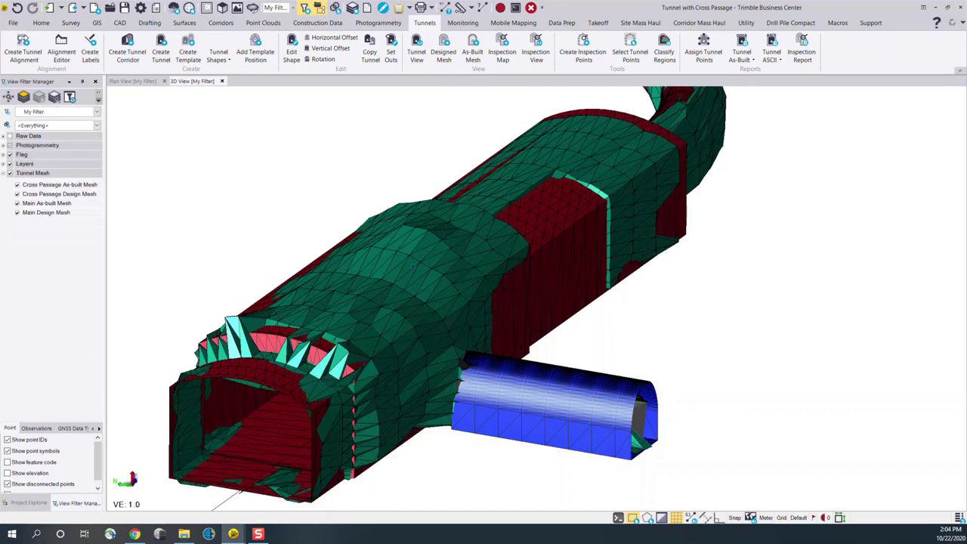
Start a tunnel inspection map named "Excavation Inspection" and classify it as Design-Excavation
scroll(437, 278, "down", 2)
middle_click_drag(501, 201, 498, 223)
right_click_drag(454, 314, 363, 313)
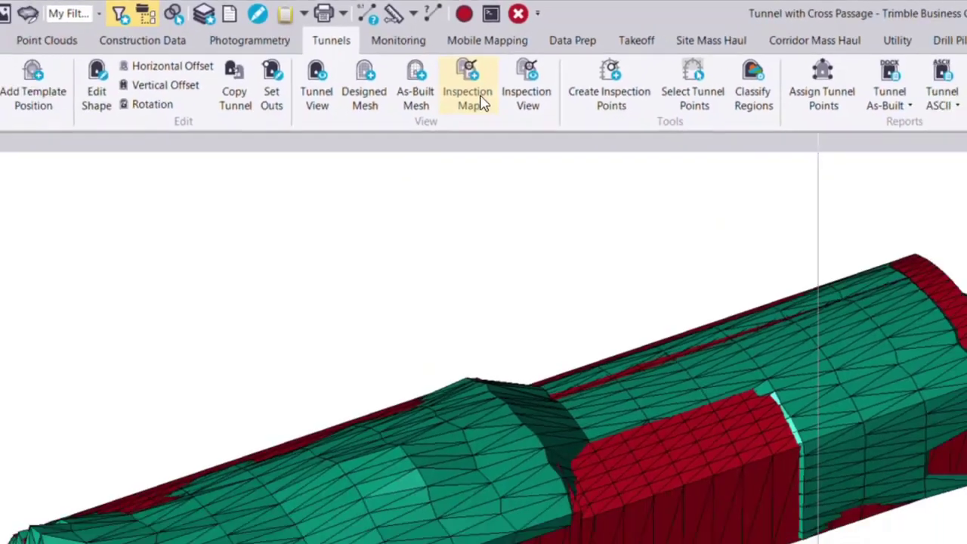
left_click(462, 129)
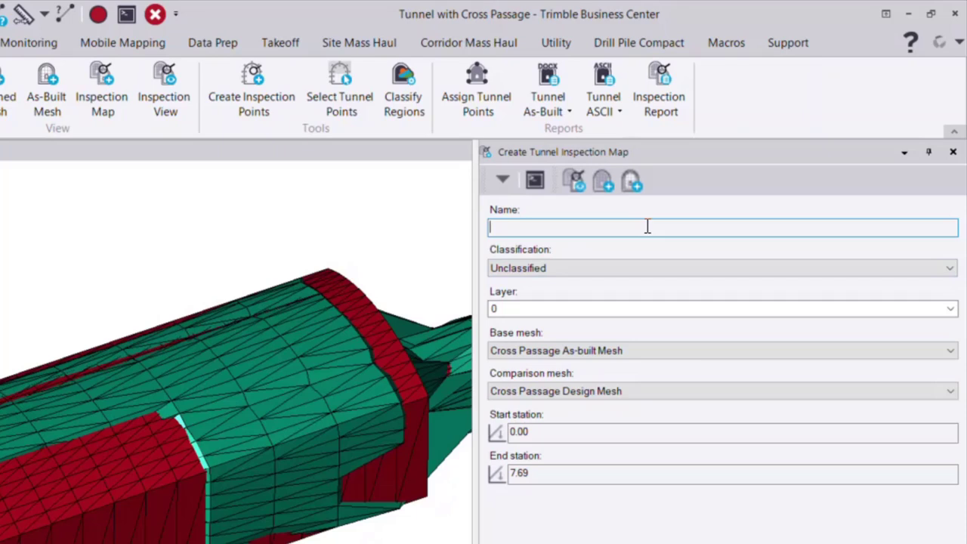
type("Excavation Inspection")
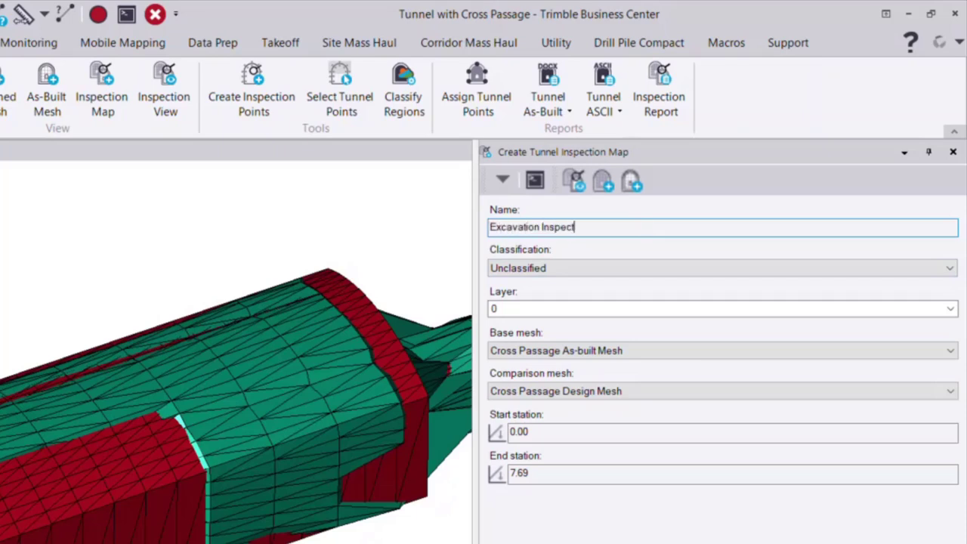
left_click(699, 268)
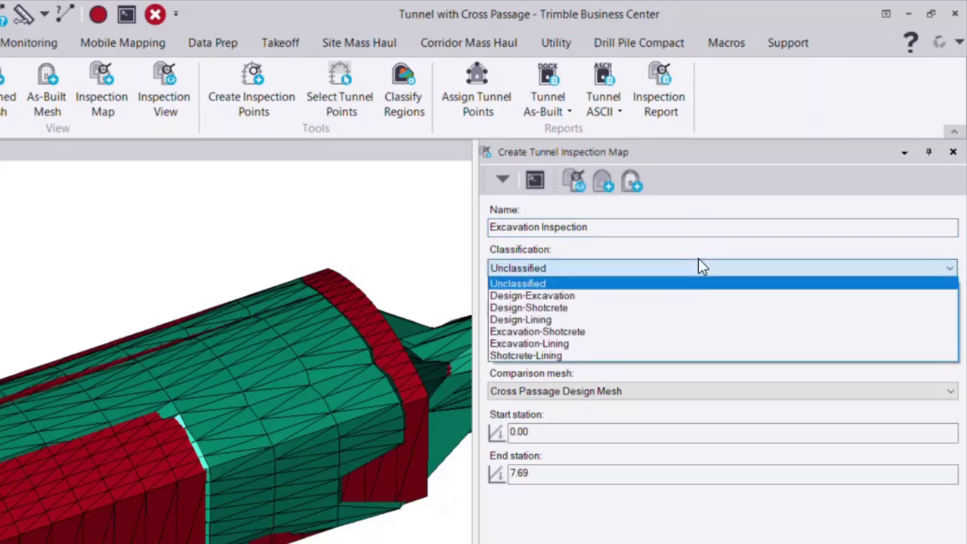
left_click(561, 297)
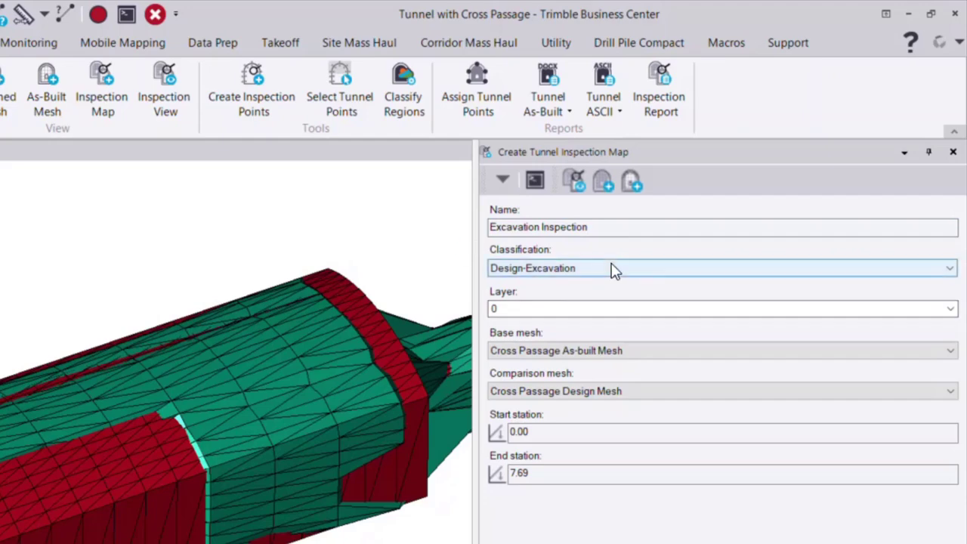
Create a new layer named "Inspection" for the inspection map
left_click(950, 308)
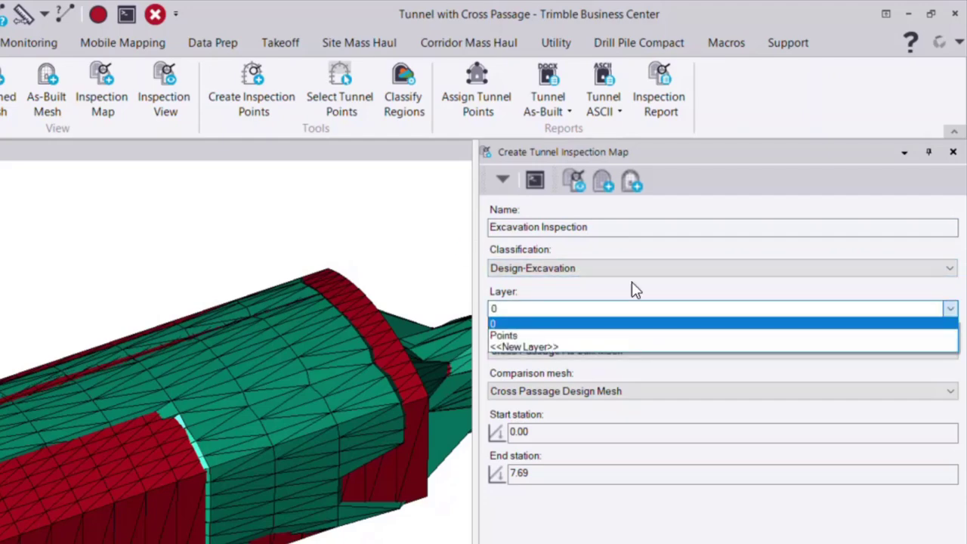
left_click(554, 347)
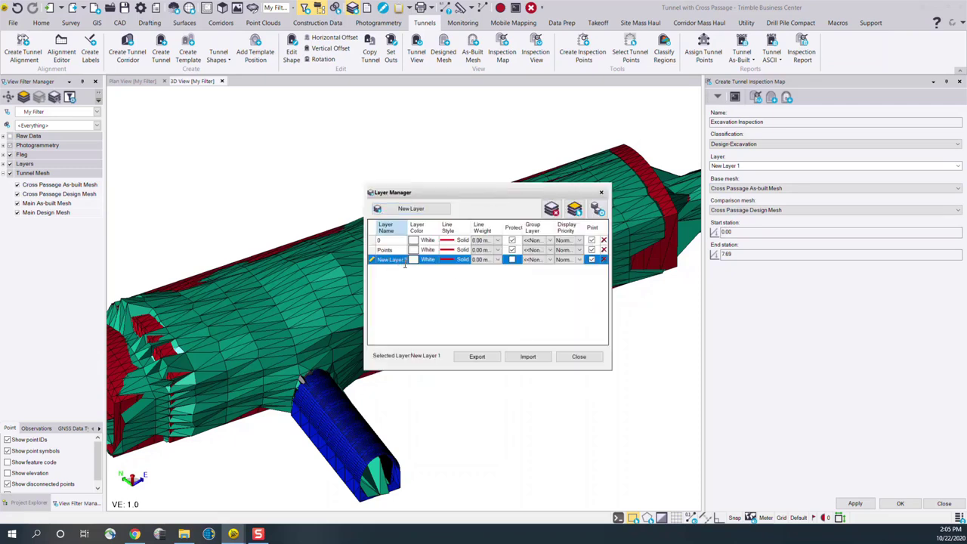
key("BackSpace")
key("BackSpace")
key("BackSpace")
key("BackSpace")
key("BackSpace")
key("BackSpace")
key("BackSpace")
key("BackSpace")
type("Insp")
left_click(596, 358)
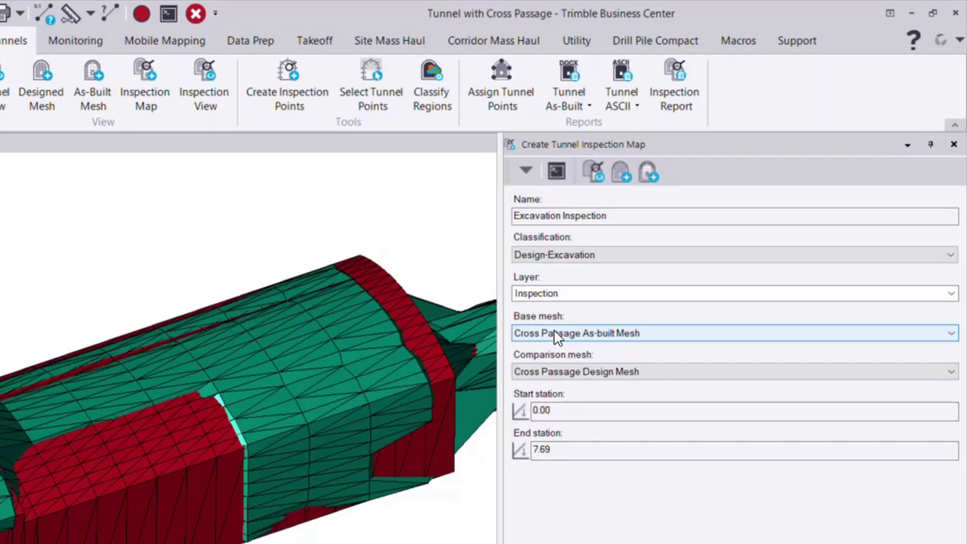
Use Main Design Mesh as the base mesh and Main As-built Mesh as the comparison mesh
left_click(556, 334)
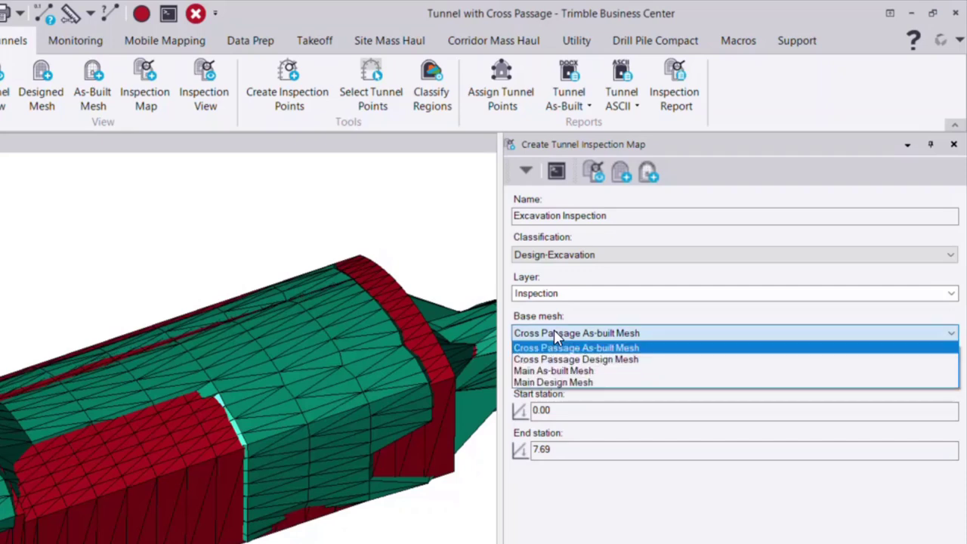
left_click(558, 383)
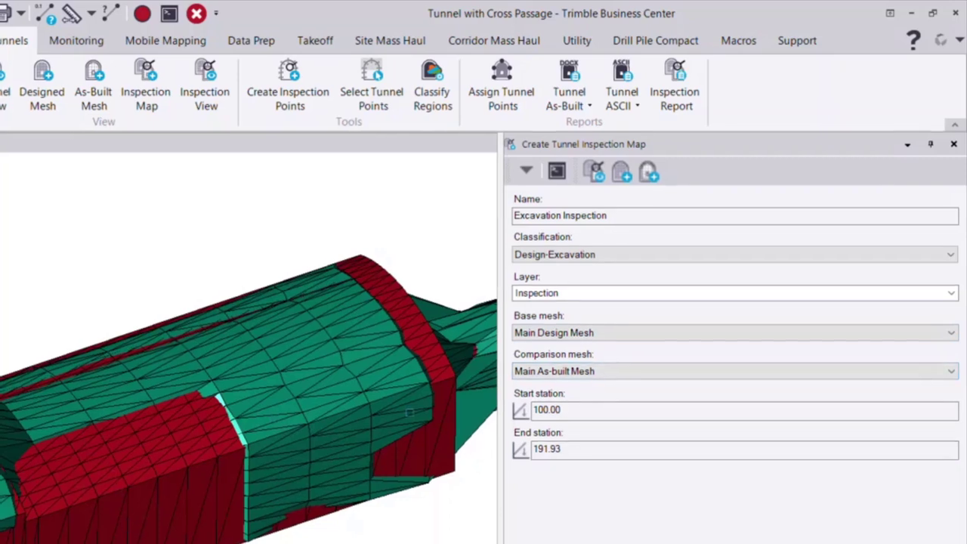
Pick the start station at 107.51 in the plan view, at the west end of the main tunnel mesh
left_click(576, 412)
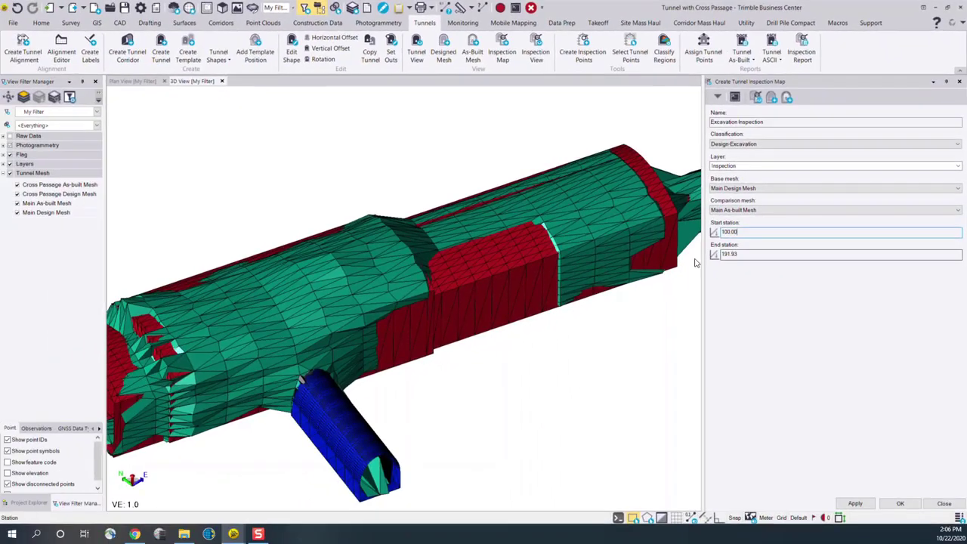
middle_click_drag(696, 263, 560, 298)
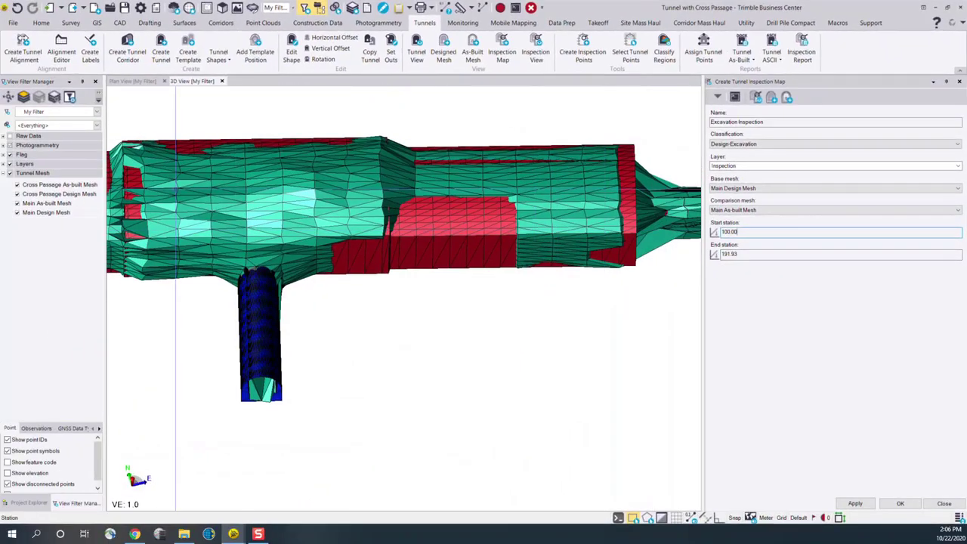
scroll(478, 171, "down", 1)
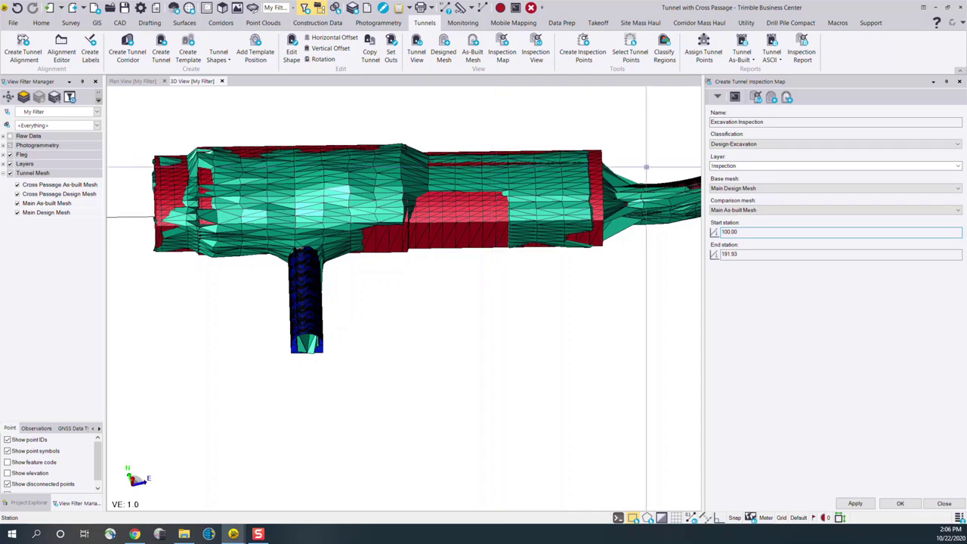
middle_click_drag(600, 190, 559, 220)
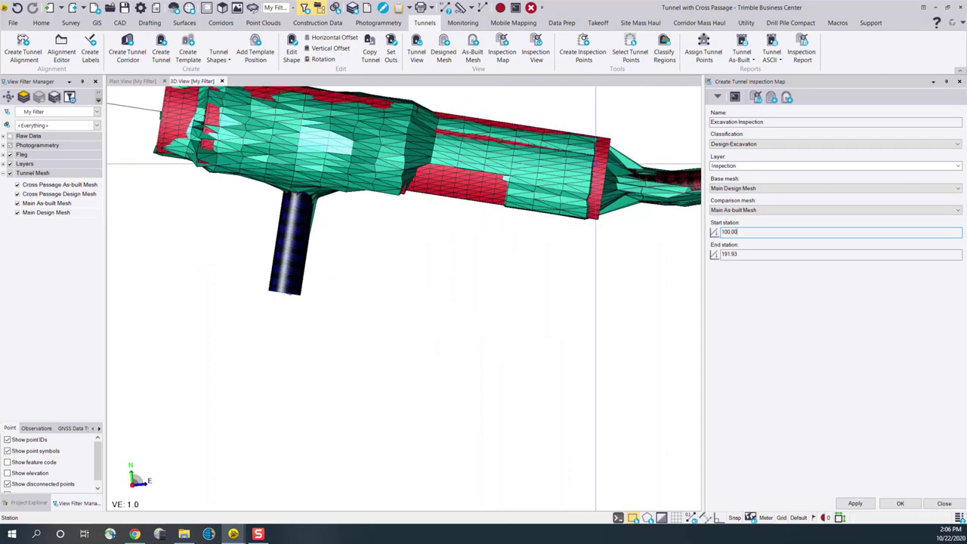
left_click(136, 81)
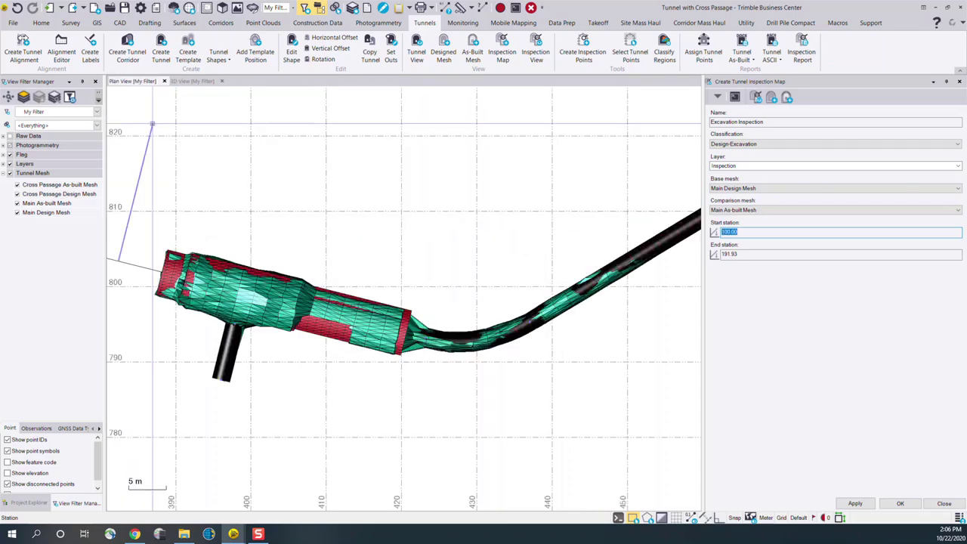
scroll(163, 264, "up", 4)
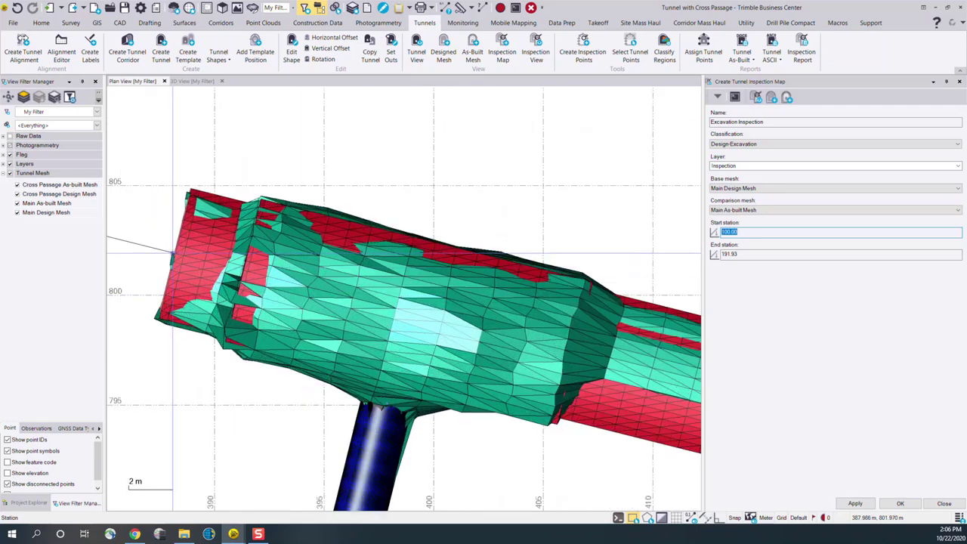
left_click(174, 253)
Pick the end station at 140.42, near the east end of the wide tunnel section, and create the inspection map
scroll(403, 254, "down", 3)
middle_click_drag(441, 264, 286, 208)
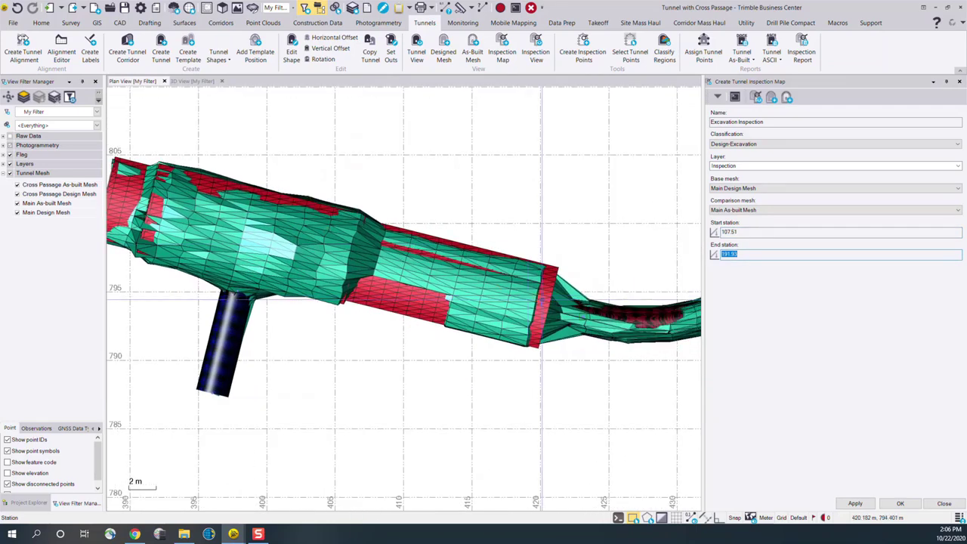
left_click(540, 305)
scroll(541, 306, "down", 2)
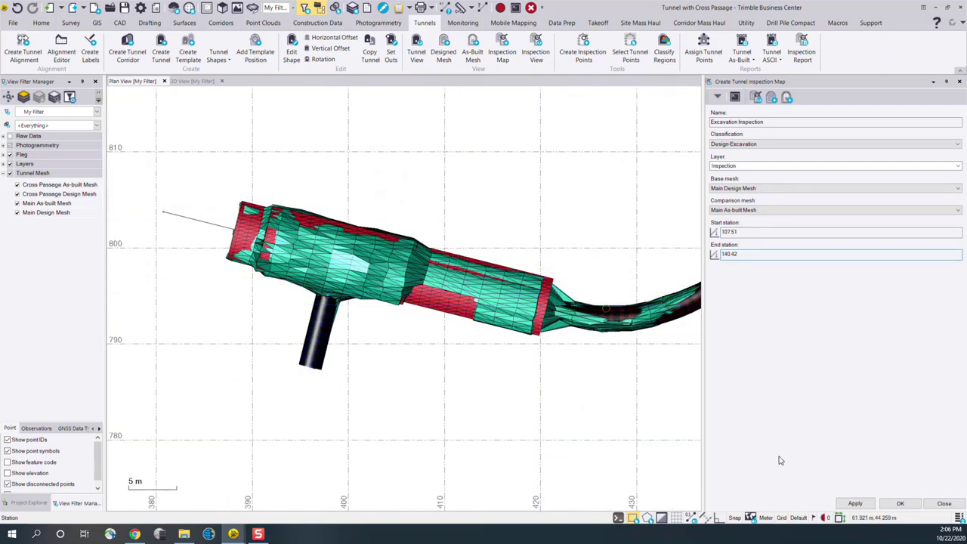
left_click(900, 503)
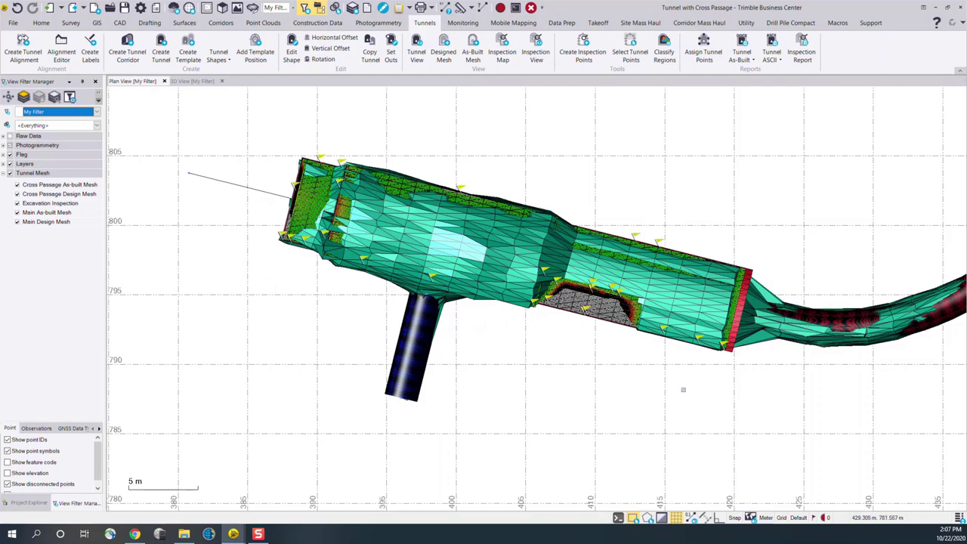
Hide all tunnel meshes in the view filter except the Excavation Inspection map
middle_click_drag(611, 375, 599, 409)
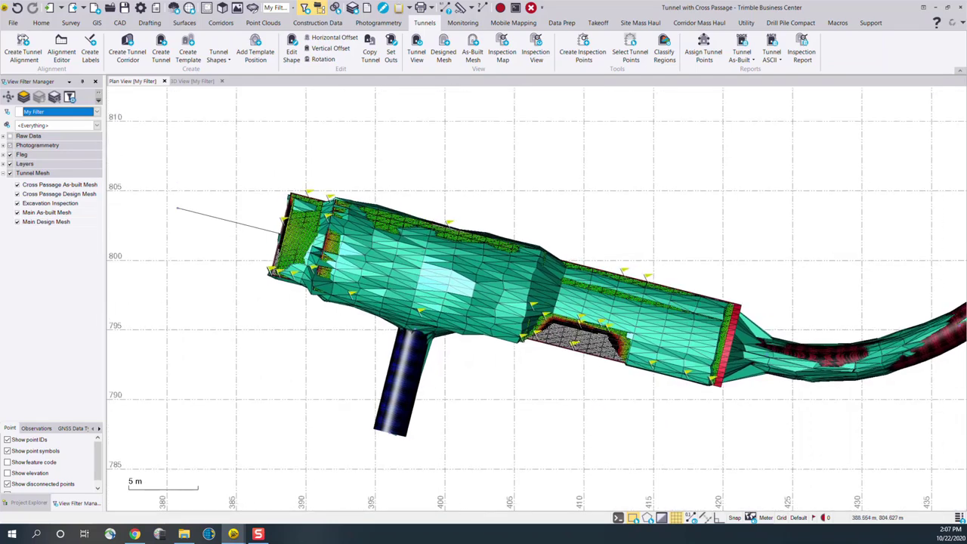
left_click(10, 173)
left_click(16, 204)
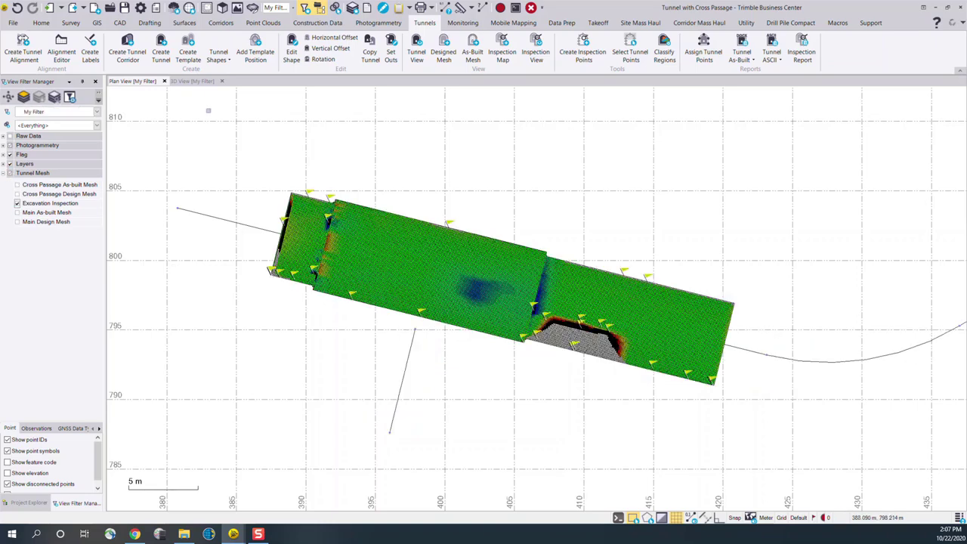
Examine the colour-mapped Excavation Inspection surface in the 3D view, including the joint, the roof and the cross passage opening
left_click(192, 81)
middle_click_drag(402, 258, 398, 389)
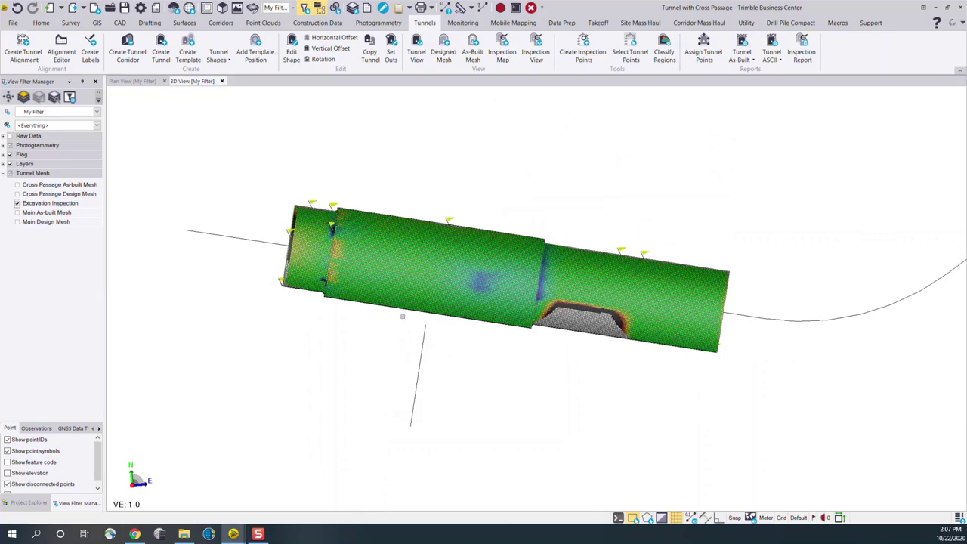
scroll(408, 259, "up", 2)
mouse_move(408, 257)
right_mouse_down()
mouse_move(425, 254)
mouse_move(469, 195)
right_mouse_up()
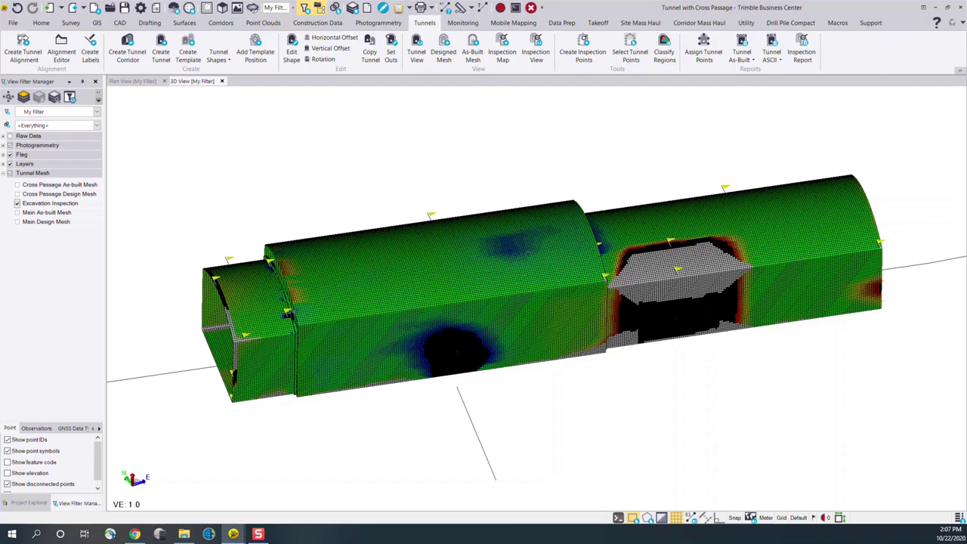
scroll(325, 286, "up", 5)
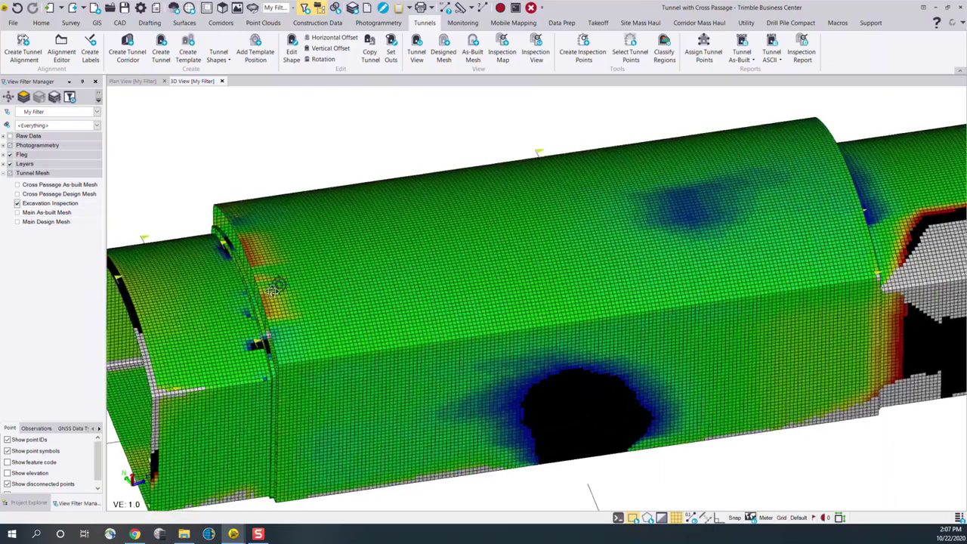
mouse_move(279, 284)
middle_mouse_down()
mouse_move(239, 314)
mouse_move(446, 349)
mouse_move(596, 331)
mouse_move(514, 330)
mouse_move(534, 352)
mouse_move(654, 315)
middle_mouse_up()
middle_click_drag(572, 319, 766, 212)
scroll(763, 211, "down", 2)
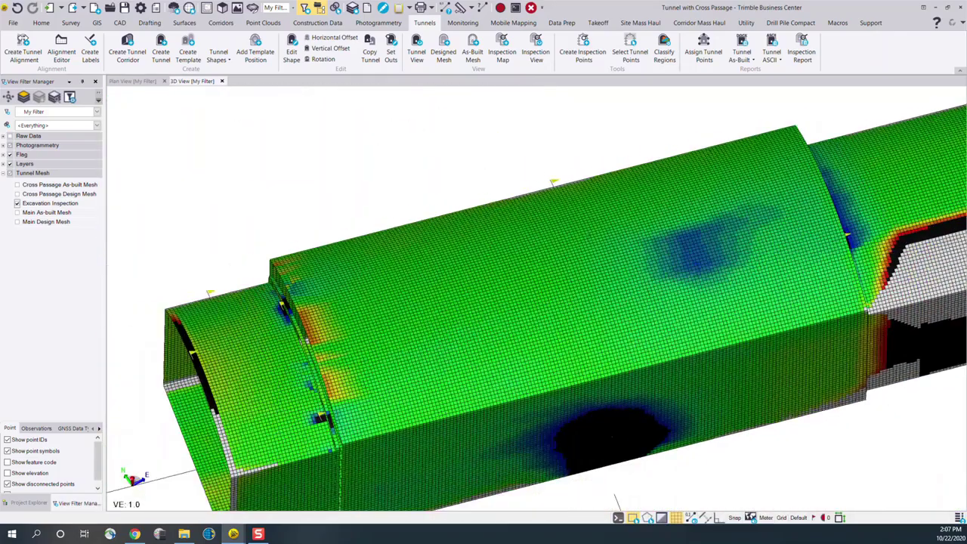
middle_click_drag(702, 267, 618, 302)
scroll(618, 301, "down", 1)
middle_click_drag(565, 227, 506, 183)
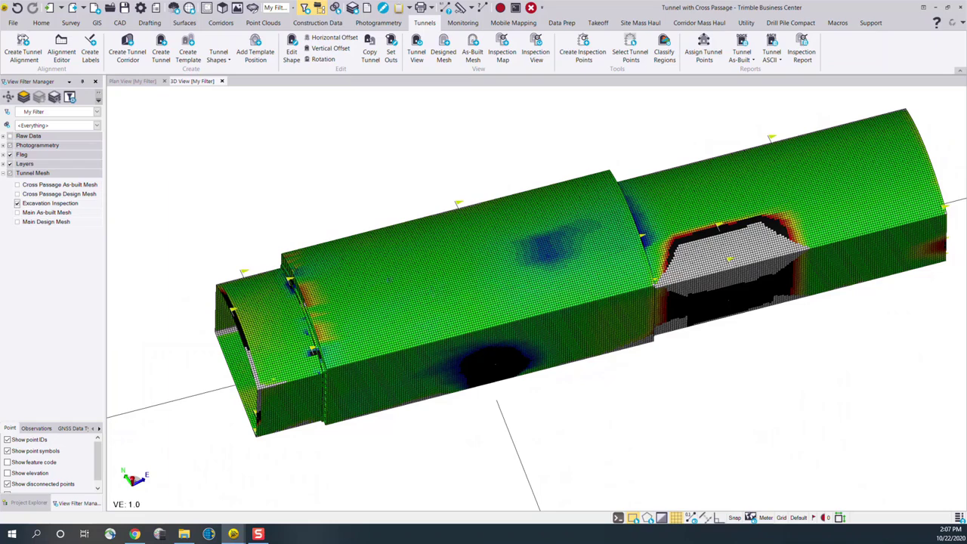
Open the properties of the Excavation Inspection map and widen them so the full values are readable
left_click(389, 280)
right_click(390, 280)
left_click(436, 396)
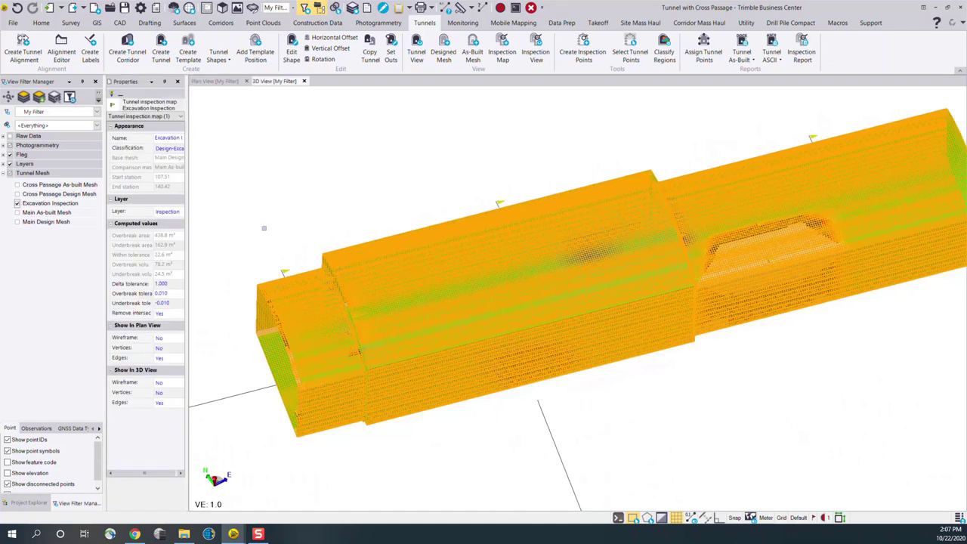
left_click_drag(185, 213, 295, 217)
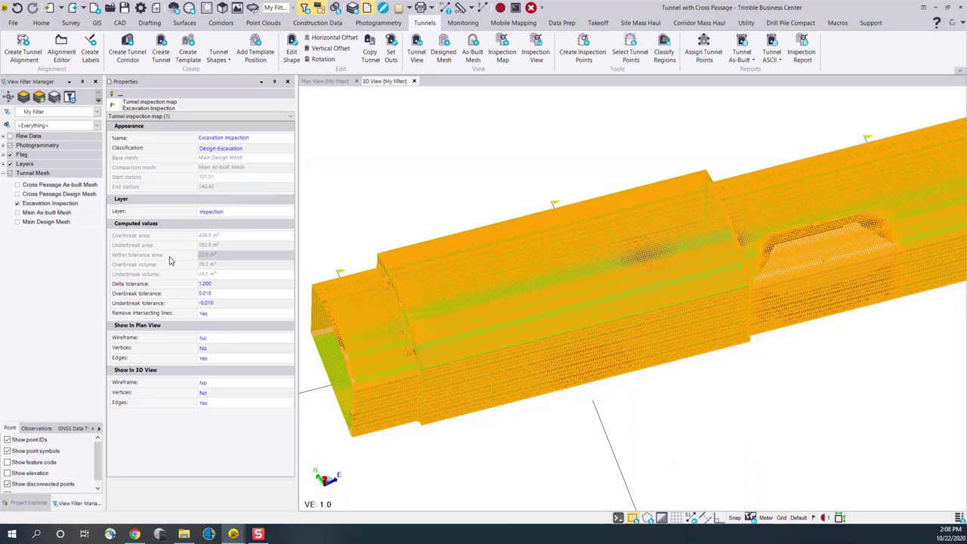
Set the inspection map's overbreak tolerance to 0.2 and its underbreak tolerance to -0.2
left_click(225, 294)
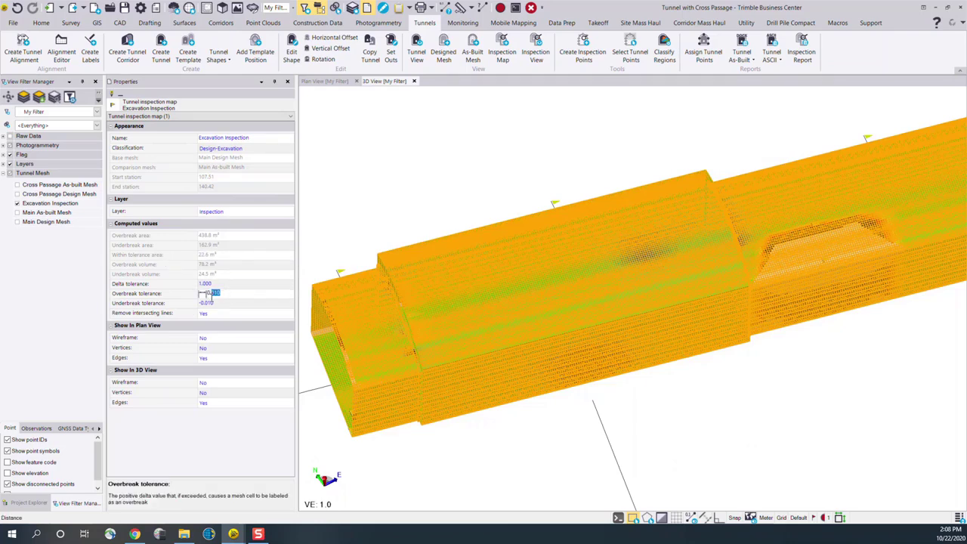
type("0.2")
left_click(221, 303)
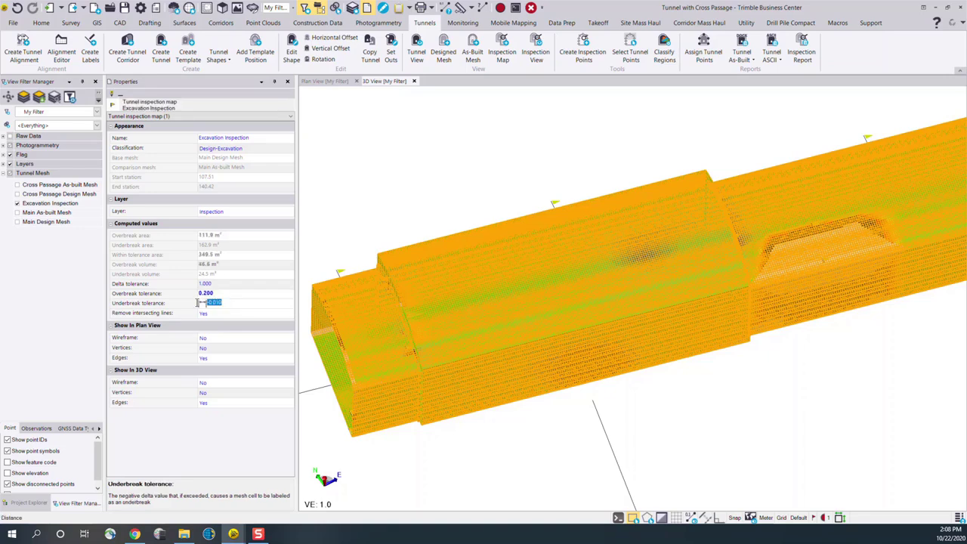
type("-0.2")
key("Tab")
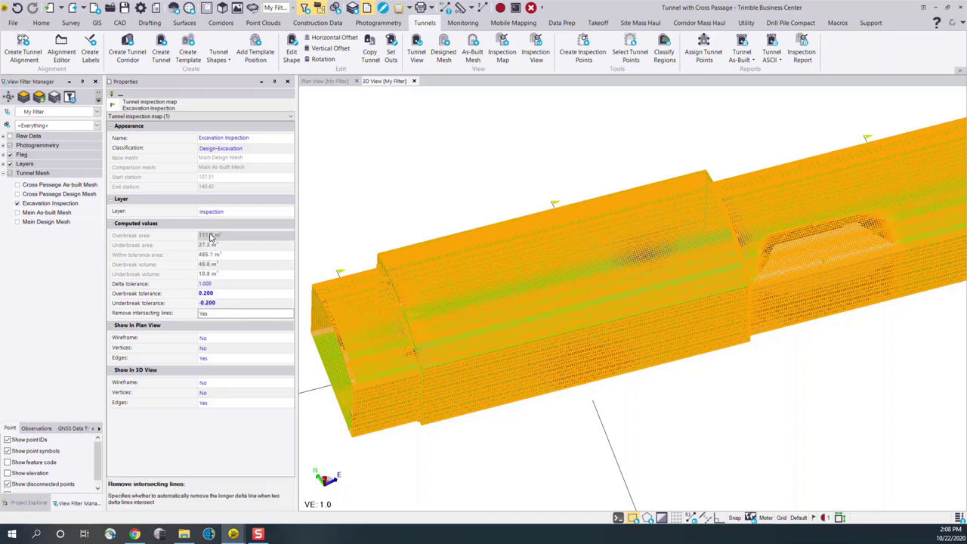
Check the delta tolerance of the inspection map without changing it, and deselect the map
left_click(220, 284)
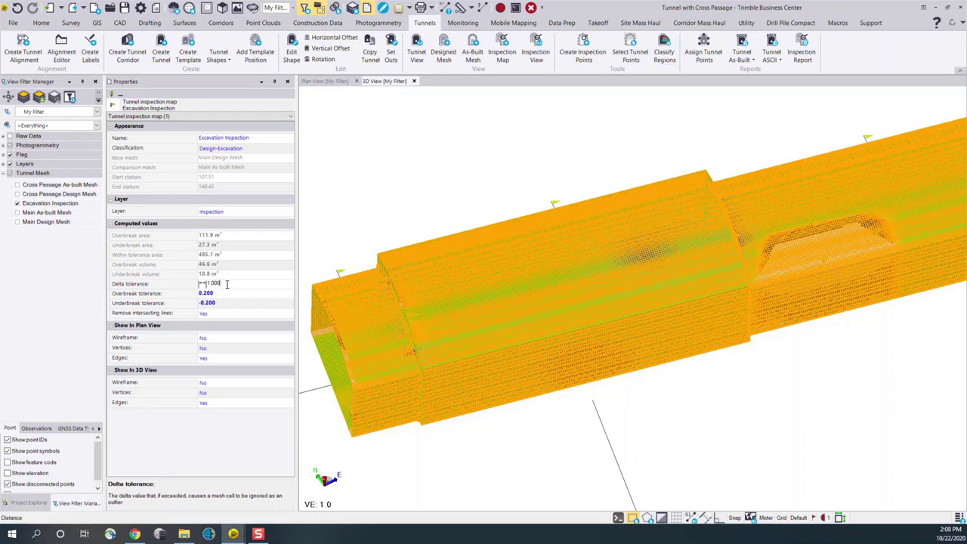
left_click_drag(226, 283, 208, 285)
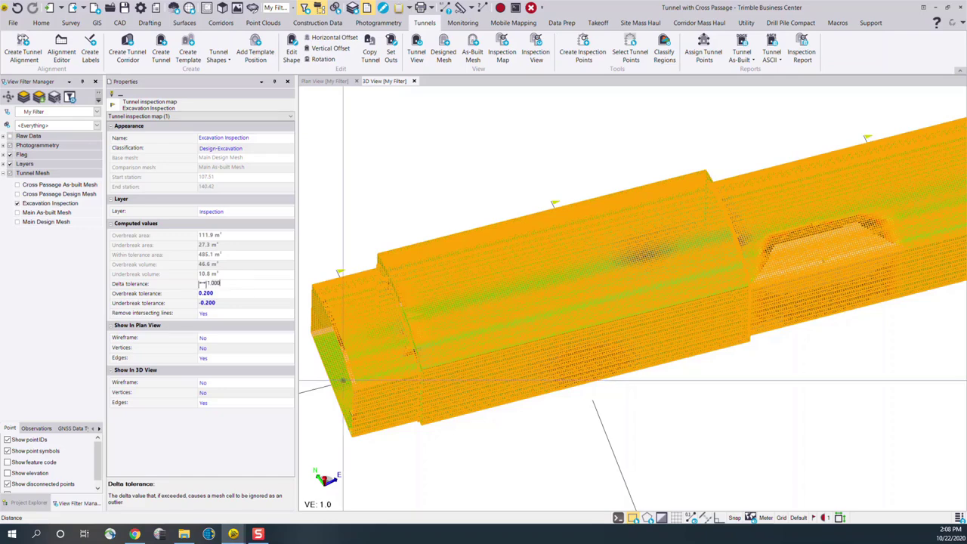
left_click(559, 445)
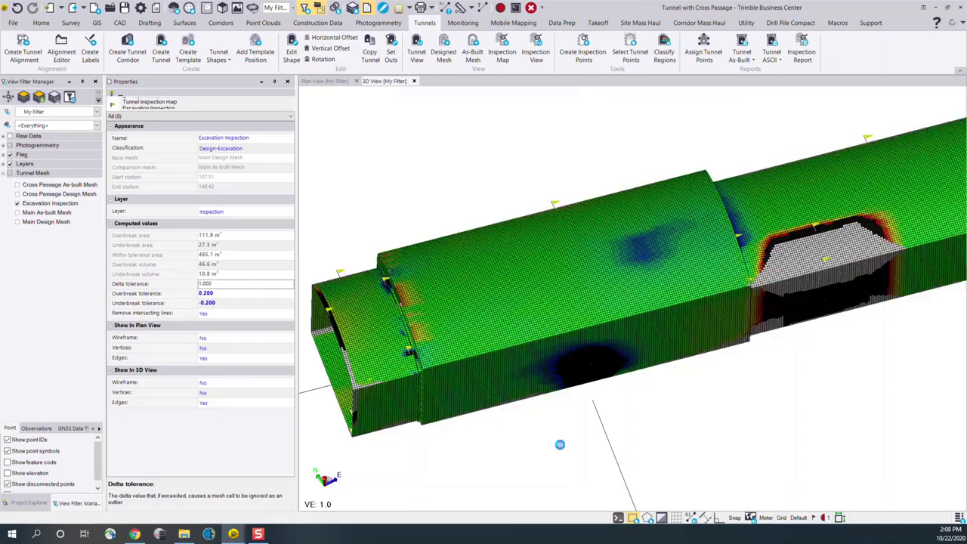
Select the Excavation Inspection map in the 3D view, set its delta tolerance to 2, and deselect it
scroll(559, 444, "up", 4)
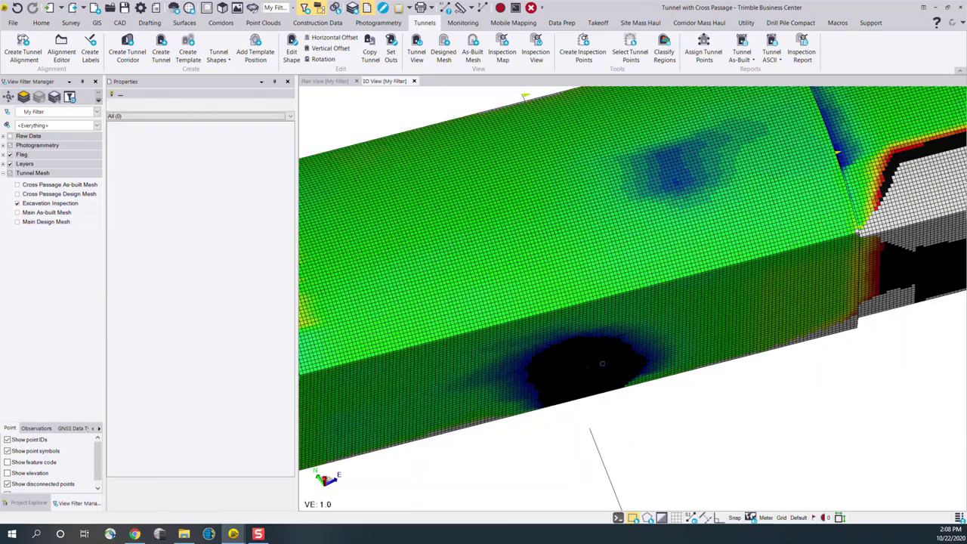
scroll(595, 367, "down", 2)
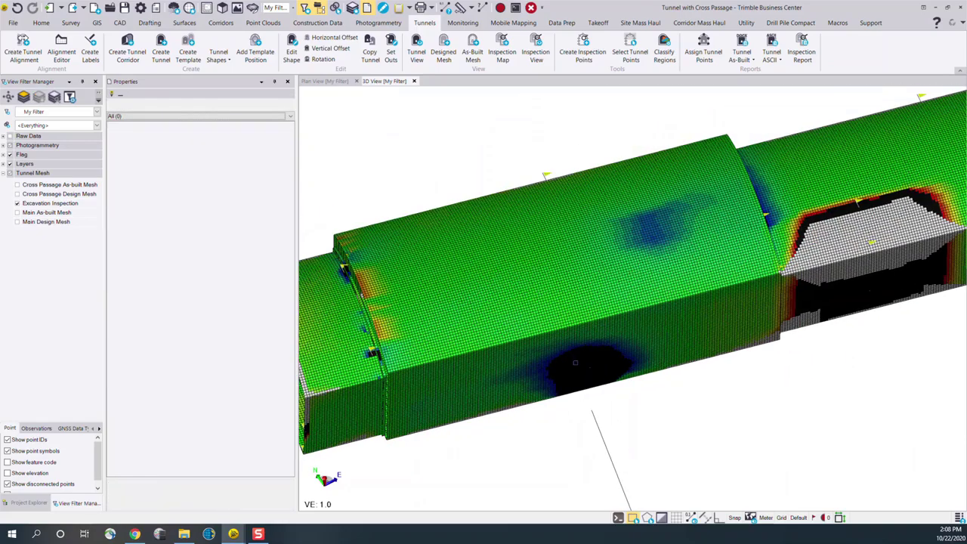
left_click(597, 302)
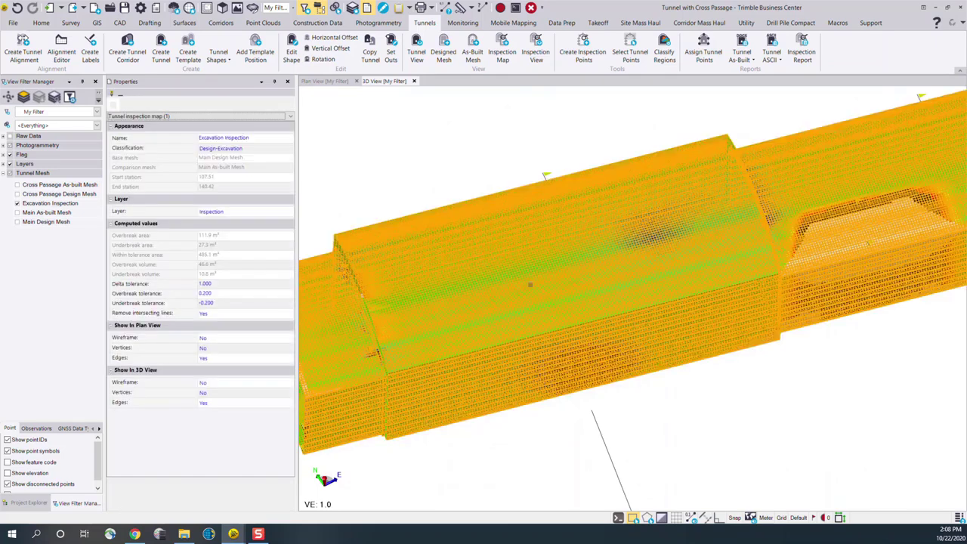
left_click(276, 283)
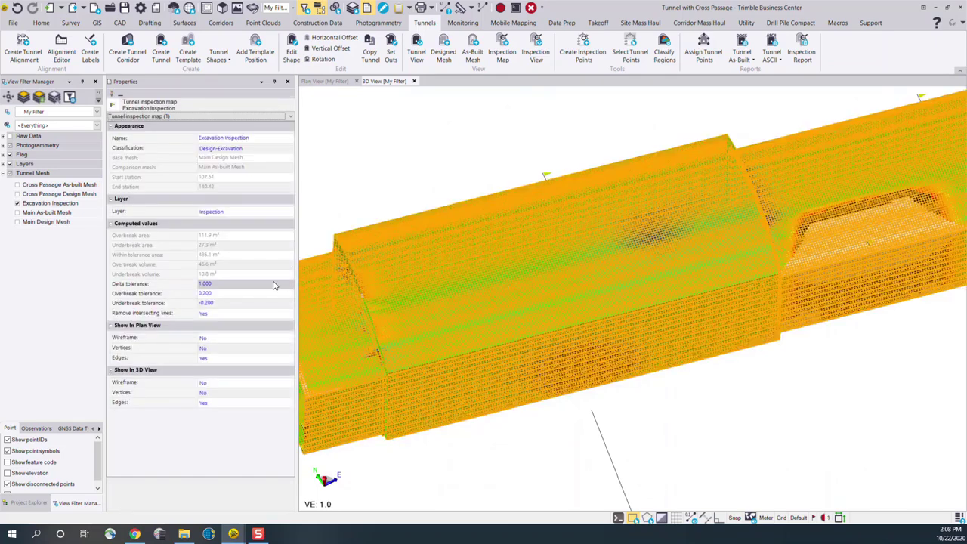
double_click(211, 284)
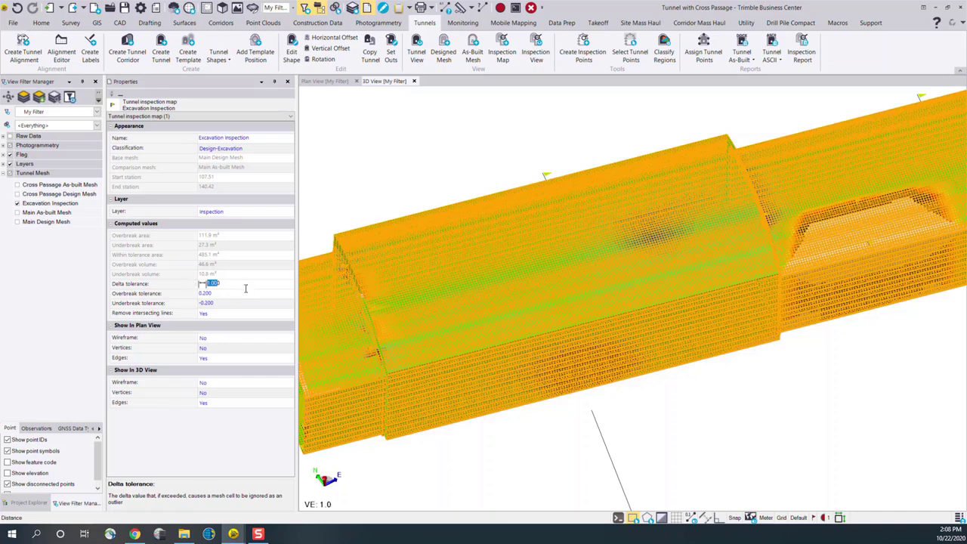
type("2")
key("Return")
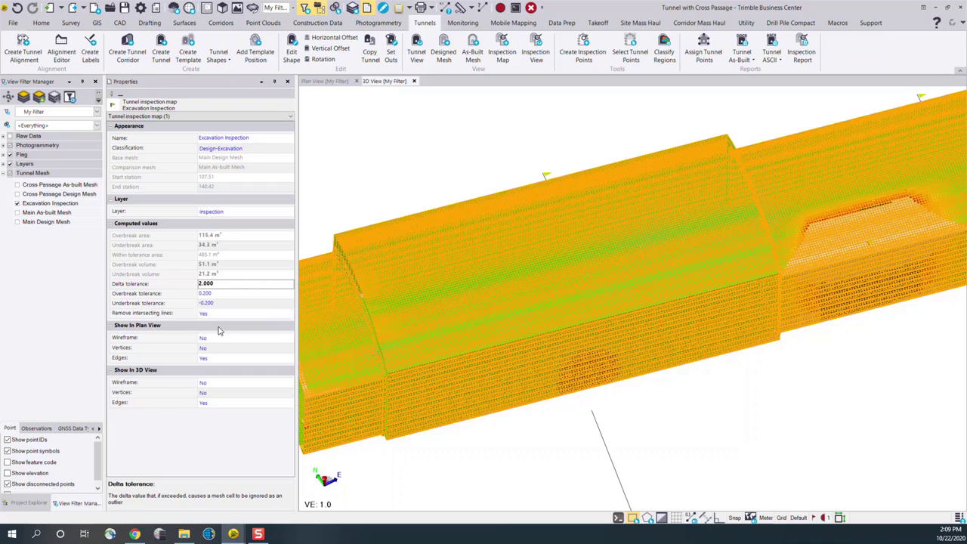
left_click(171, 287)
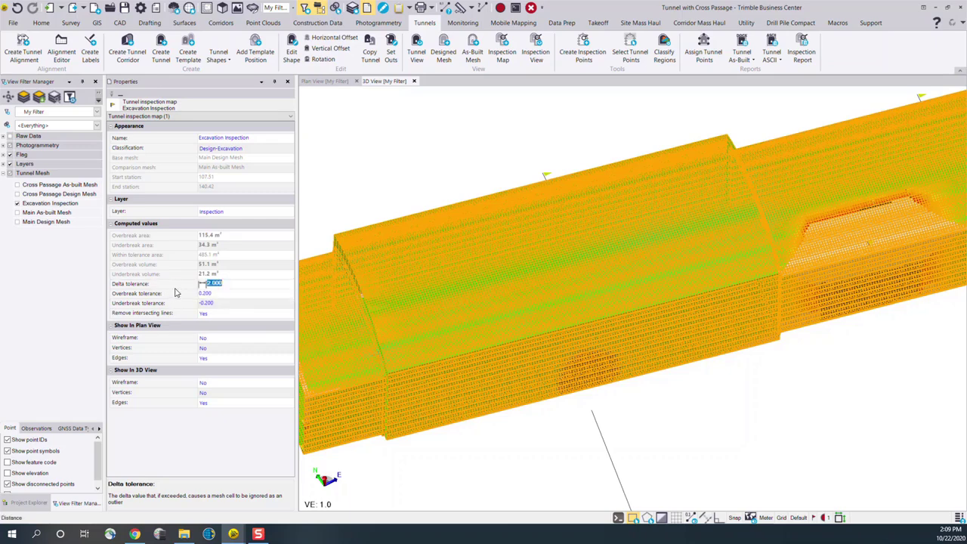
left_click(217, 428)
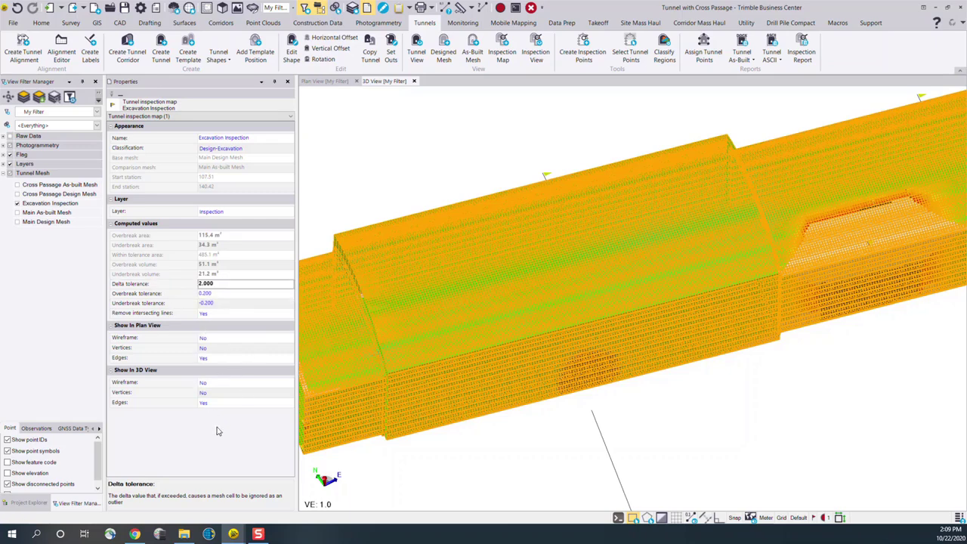
left_click(464, 457)
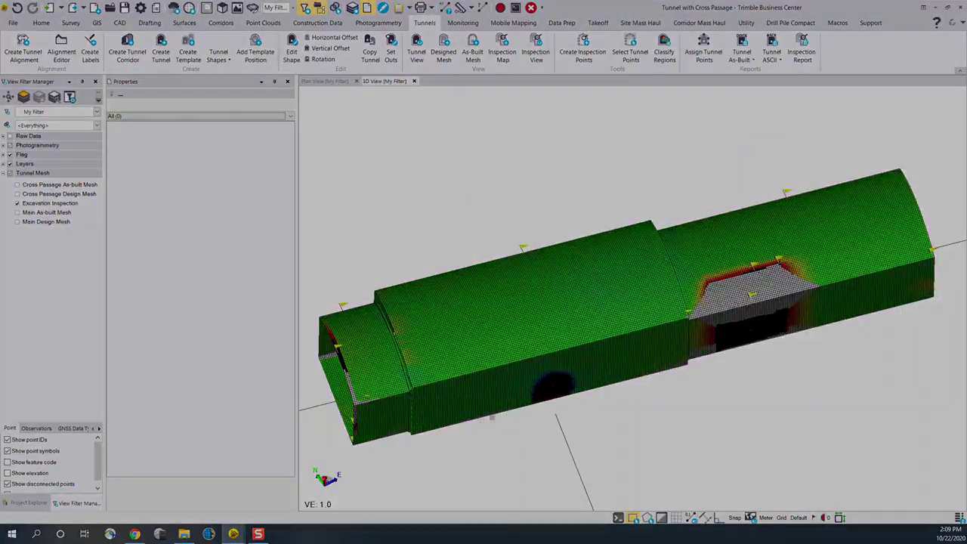